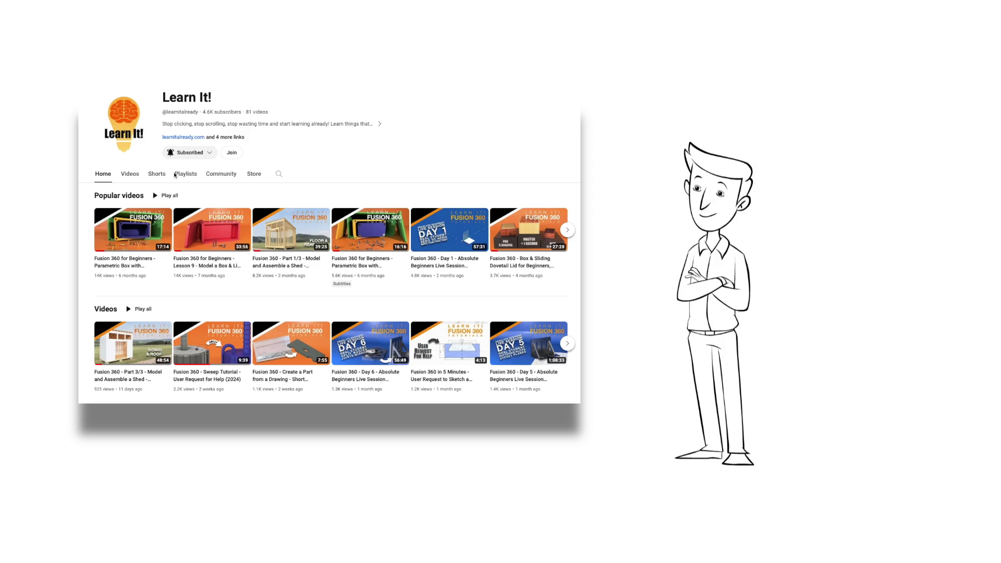
# Open the channel's created playlists and pick 'Learn Fusion from the Ground Up - Live Sessions'
pyautogui.click(187, 178)
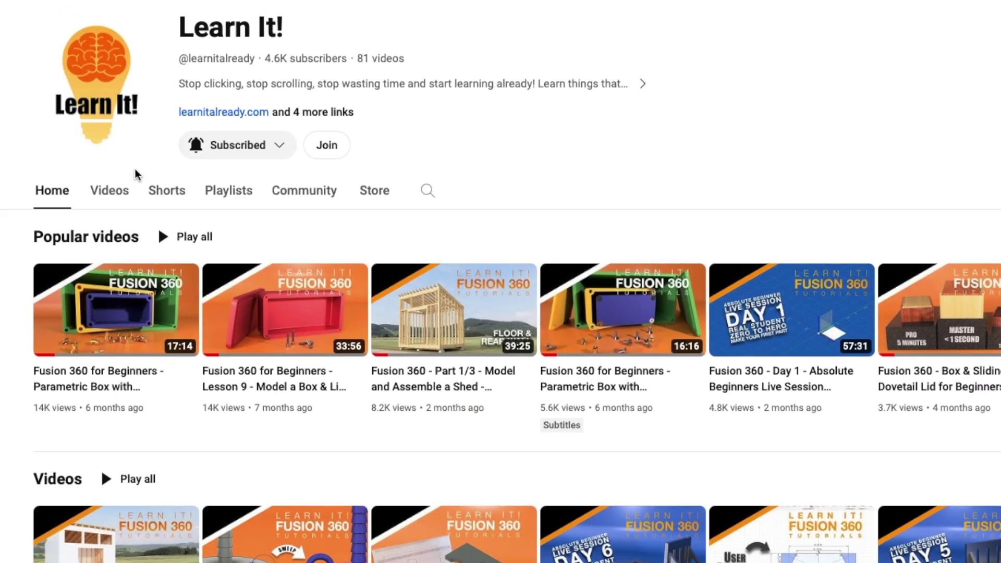
pyautogui.click(234, 197)
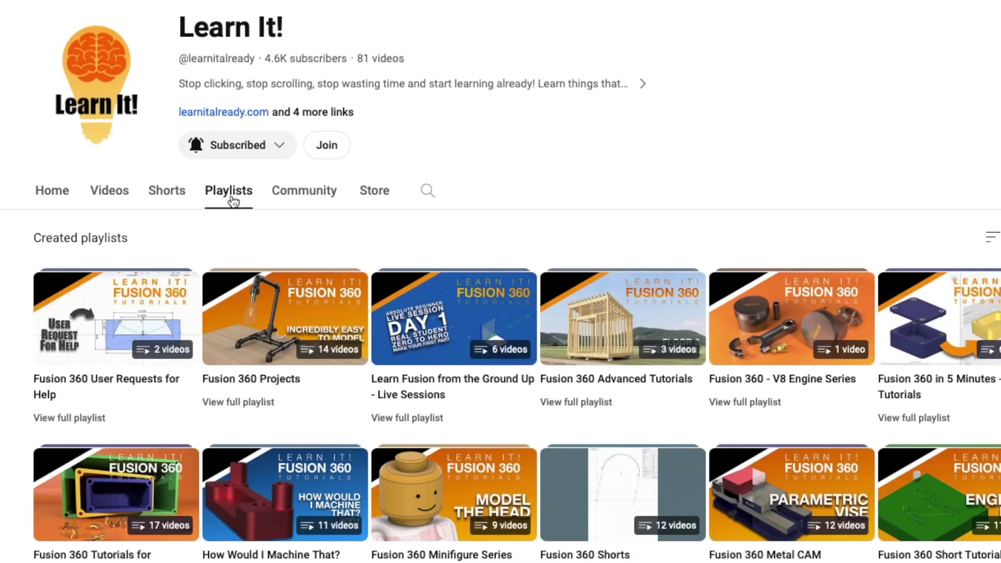
pyautogui.click(457, 307)
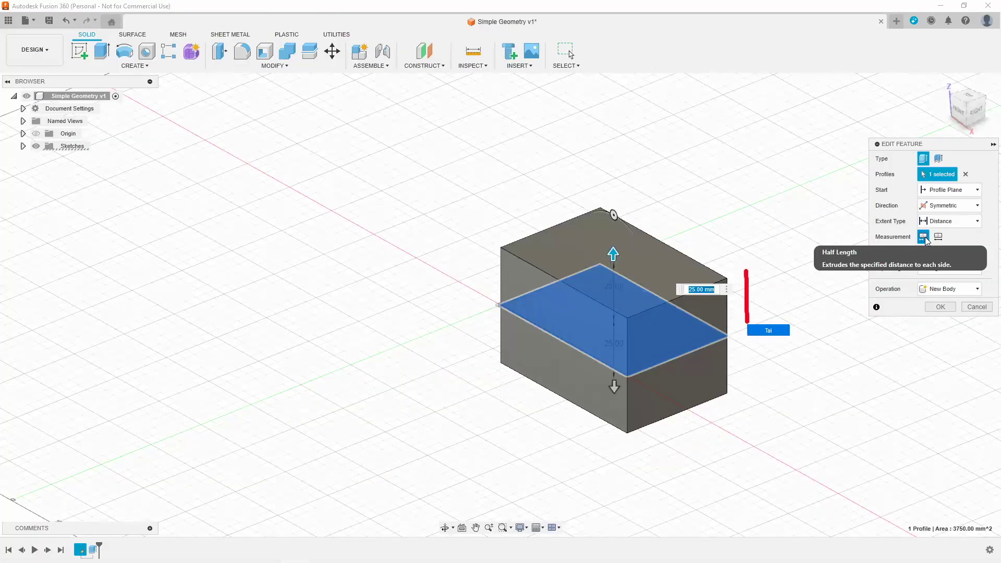
# Measure the extrusion as Whole Length, then extrude a 75 mm-wide sketched rectangle into a box
pyautogui.click(938, 237)
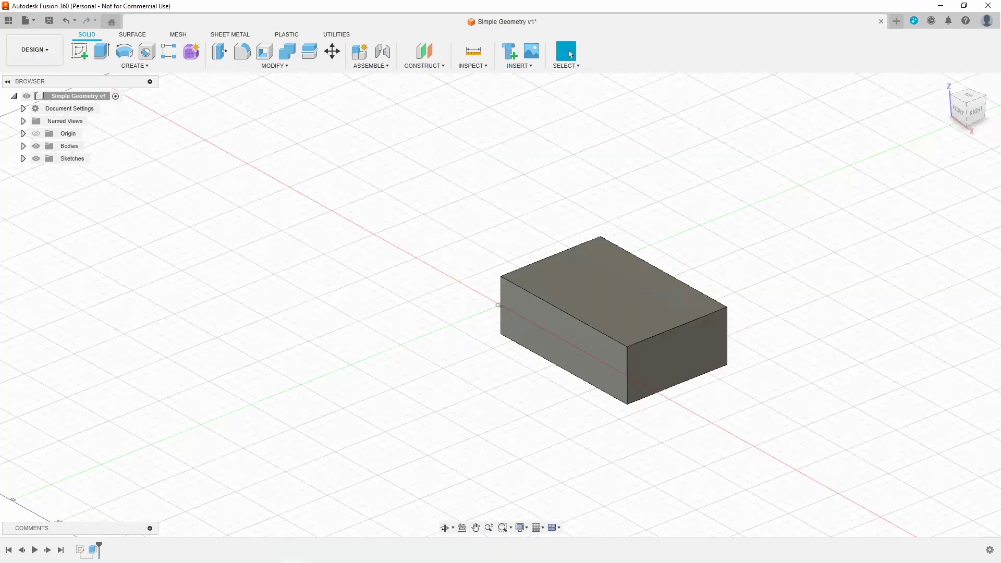
pyautogui.rightClick(93, 549)
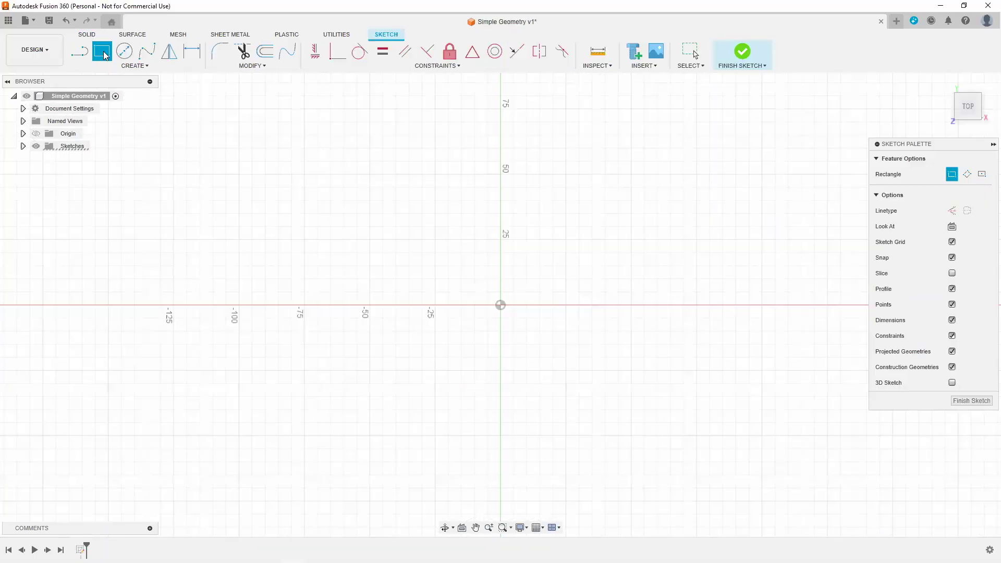
pyautogui.write('75')
pyautogui.press('Return')
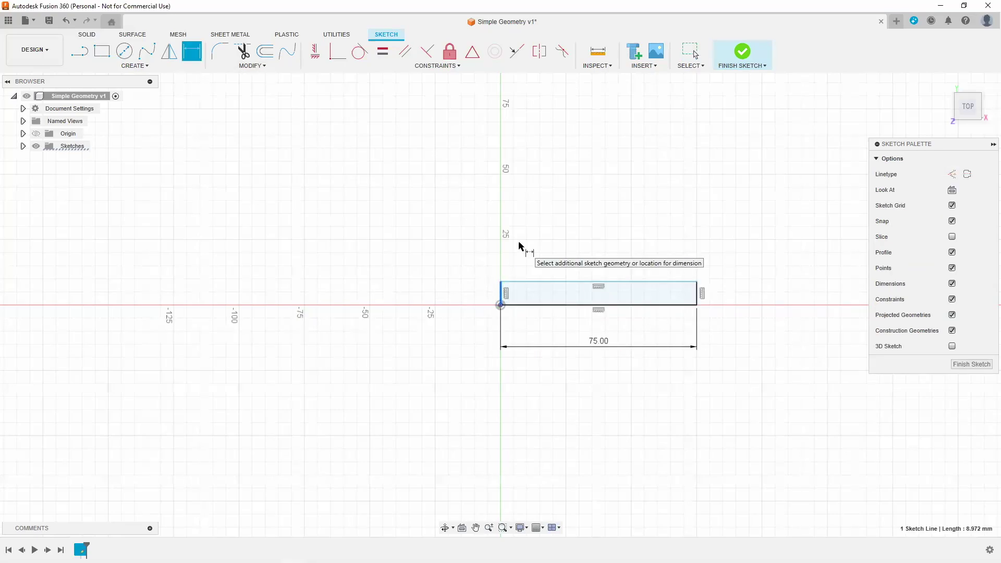
pyautogui.click(417, 287)
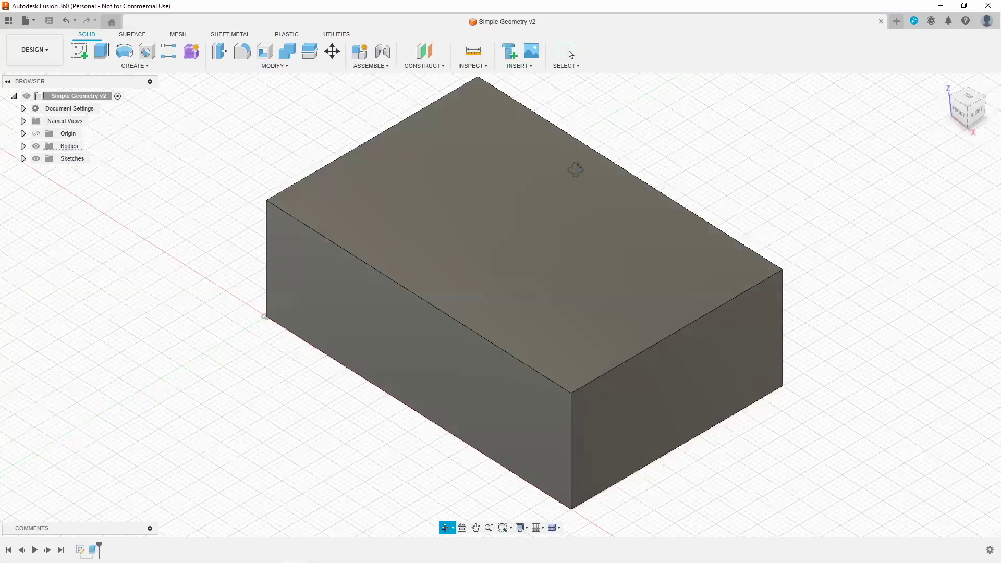
pyautogui.keyDown('shift'); pyautogui.moveTo(577, 167); pyautogui.dragTo(609, 175, button='middle'); pyautogui.keyUp('shift')
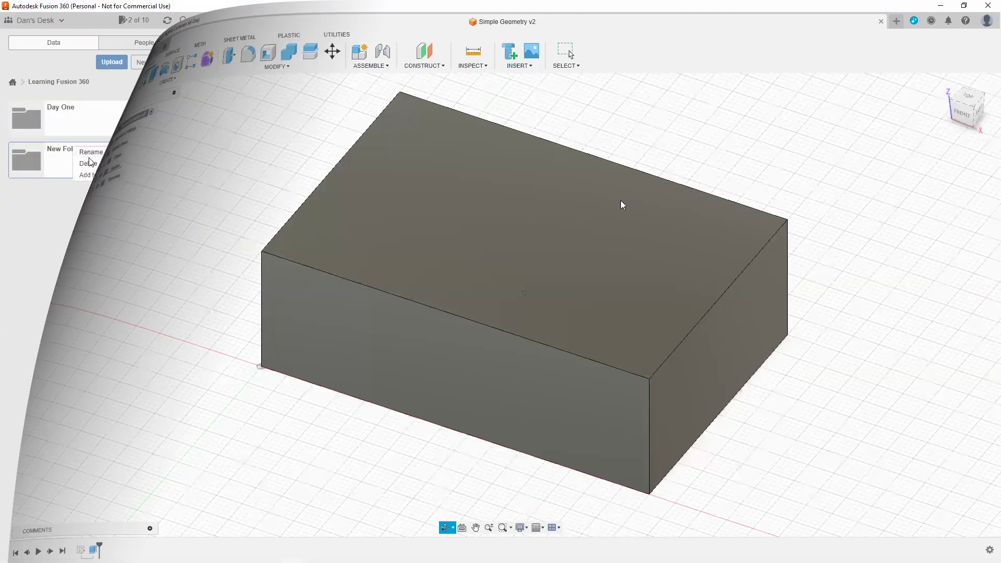
# Create and open a folder named 'Day two', then save the untitled design there
pyautogui.write('Day two')
pyautogui.press('Return')
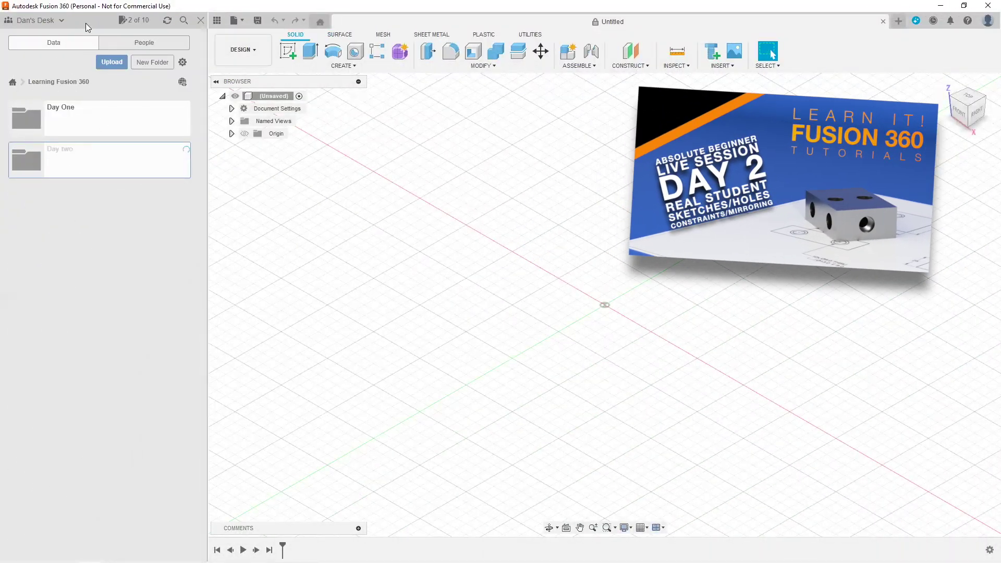
pyautogui.doubleClick(67, 157)
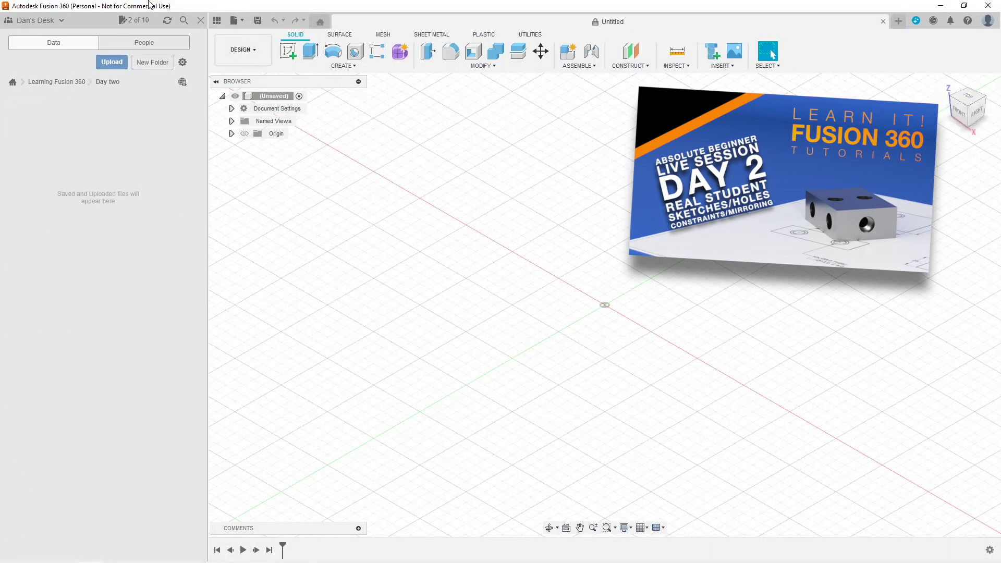
pyautogui.click(258, 20)
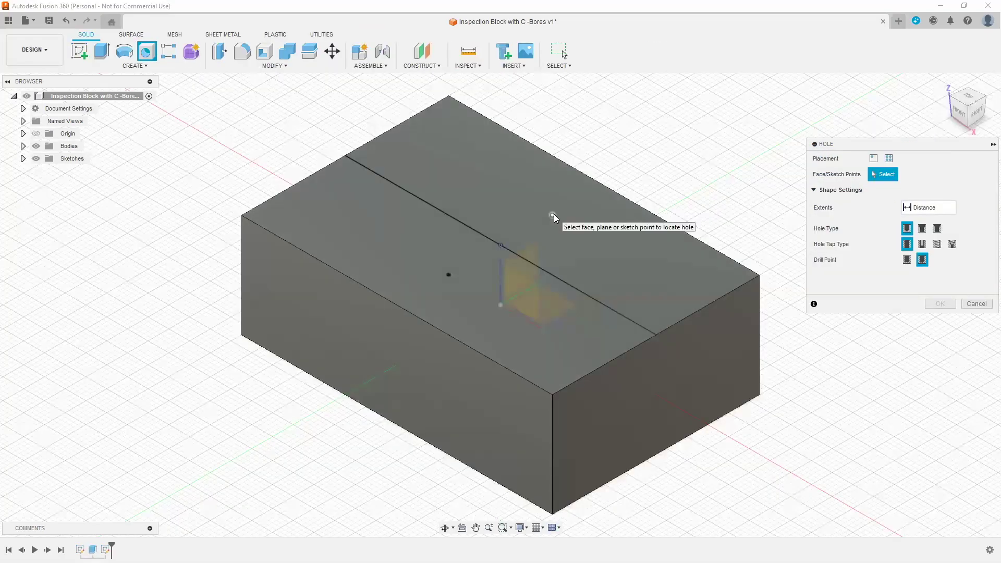
# Place holes on the block's top, chamfer its edges, and add a hole on its side
pyautogui.click(553, 215)
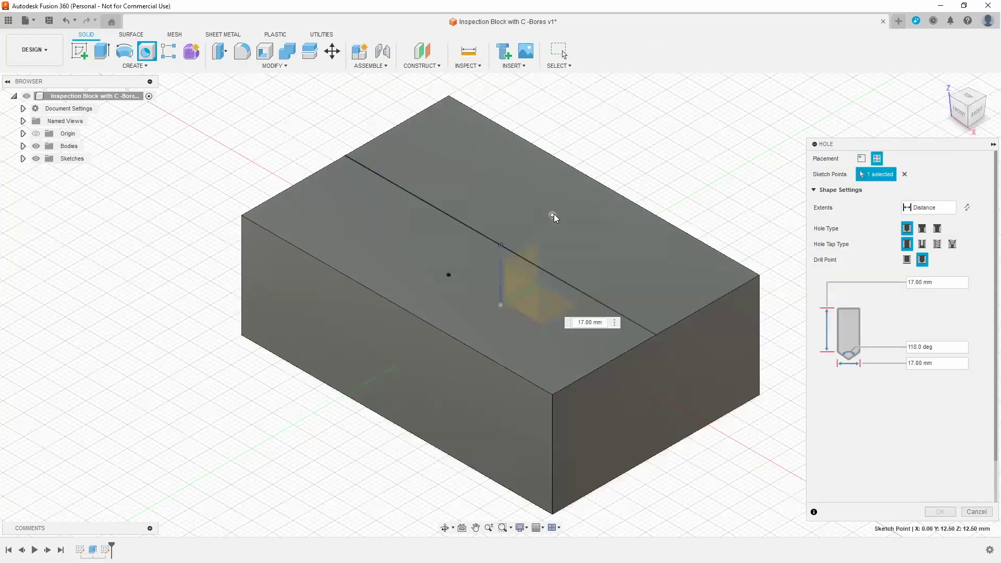
pyautogui.click(449, 275)
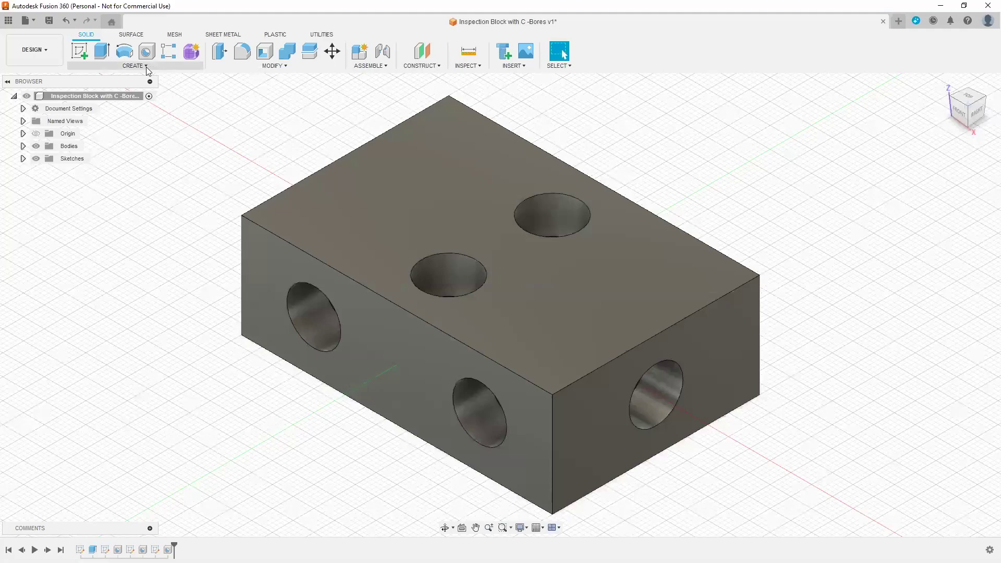
pyautogui.click(146, 67)
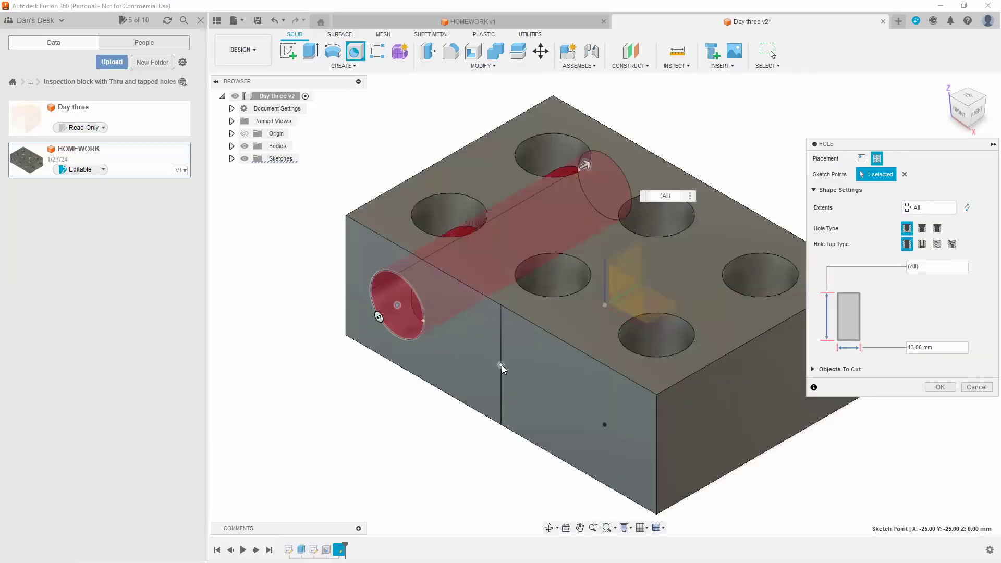
pyautogui.click(501, 365)
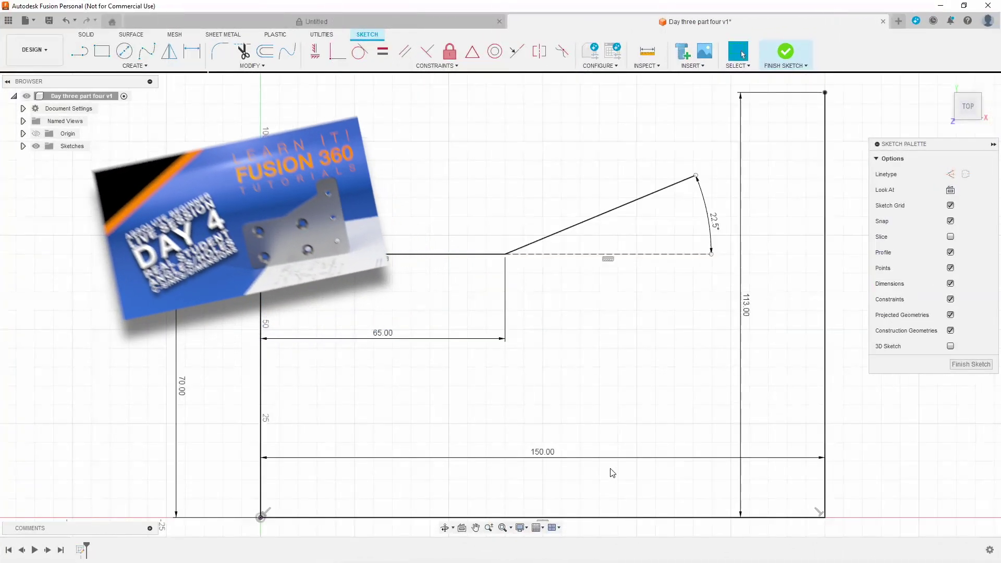
# Dimension the plate's top width to 120 mm and extrude the outline into a thick plate
pyautogui.press('d')
pyautogui.click(696, 175)
pyautogui.click(260, 292)
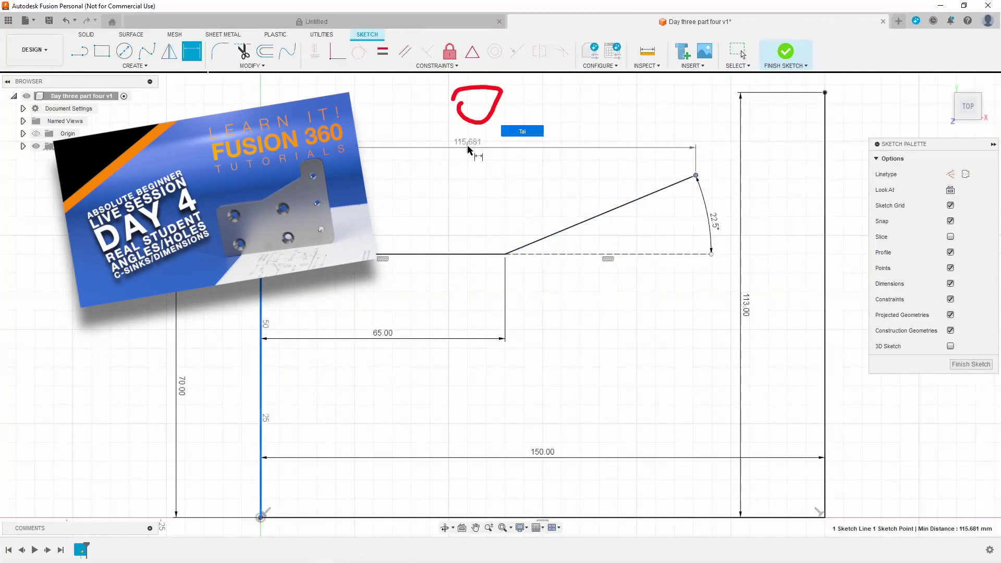
pyautogui.click(469, 111)
pyautogui.write('120')
pyautogui.press('Return')
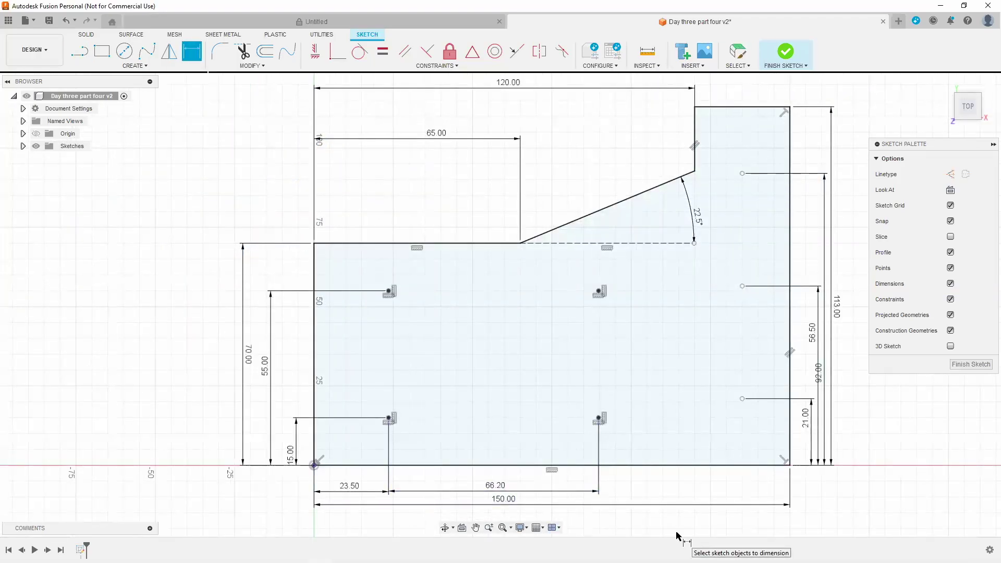
pyautogui.press('e')
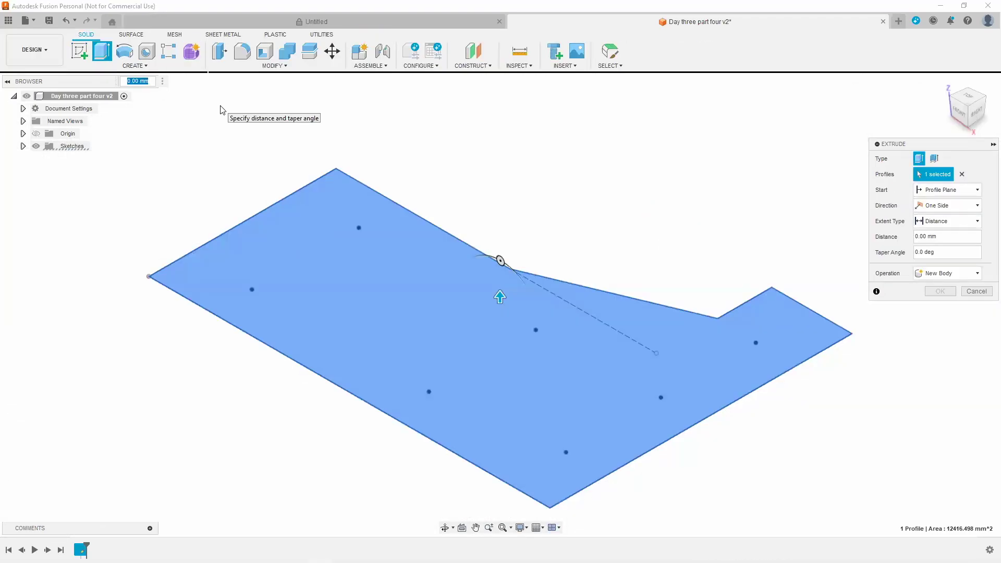
pyautogui.moveTo(500, 297); pyautogui.dragTo(496, 265)
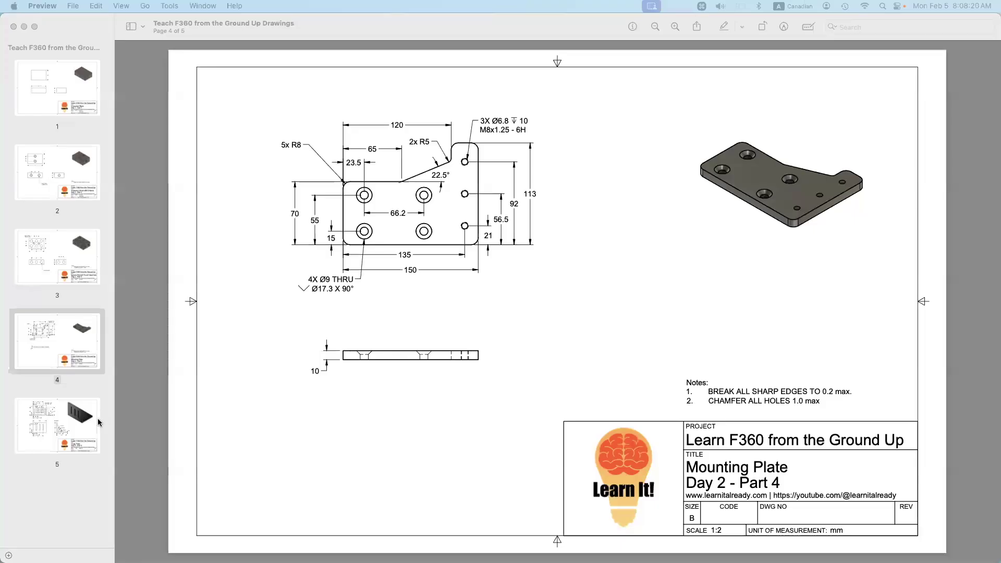
# Show page 5 of the course drawings, the Angle Plate drawing
pyautogui.click(79, 422)
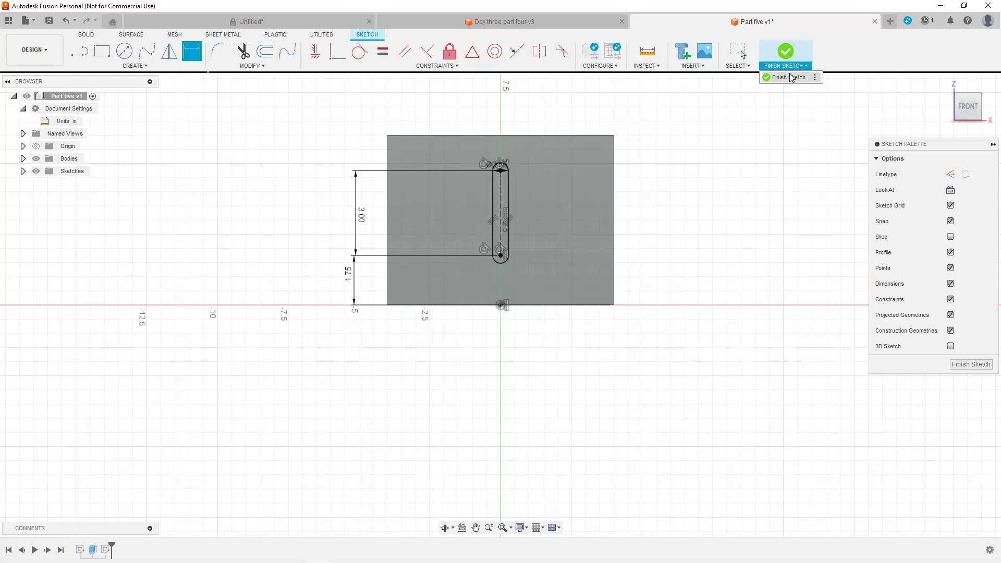
# Extrude-cut the slot through the upright, then pattern it 3 times at 2 in spacing
pyautogui.click(791, 77)
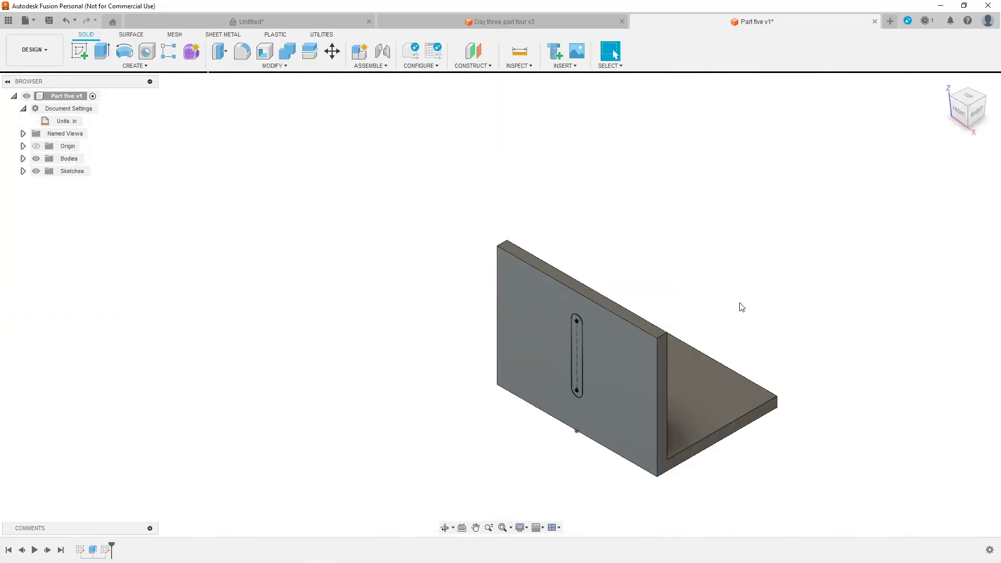
pyautogui.click(101, 51)
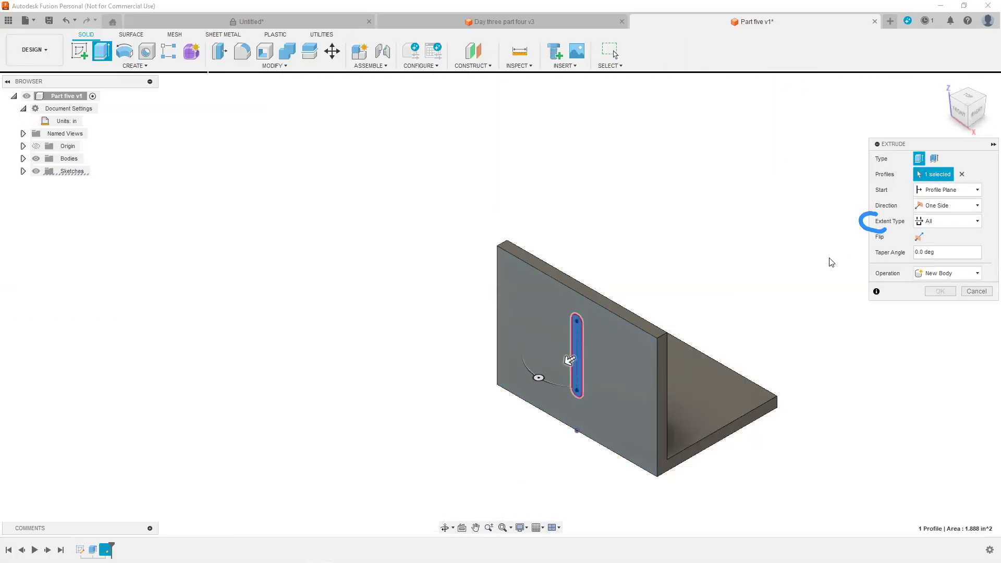
pyautogui.click(919, 237)
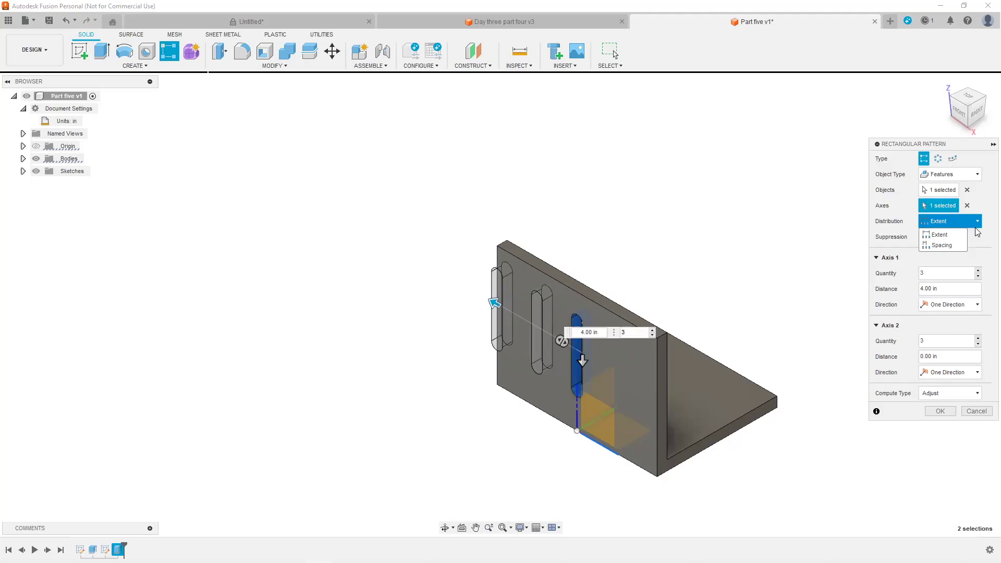
pyautogui.click(943, 245)
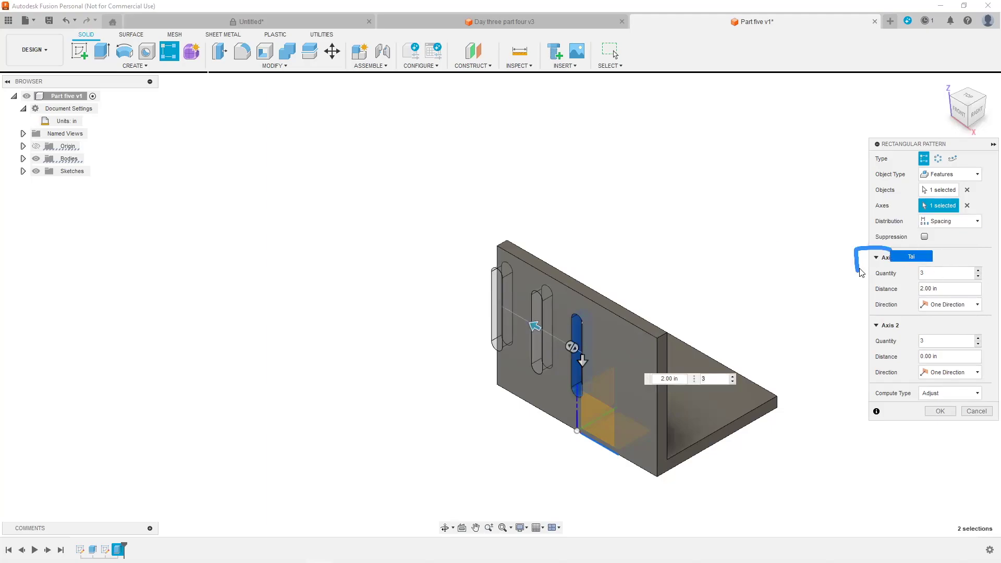
pyautogui.click(978, 304)
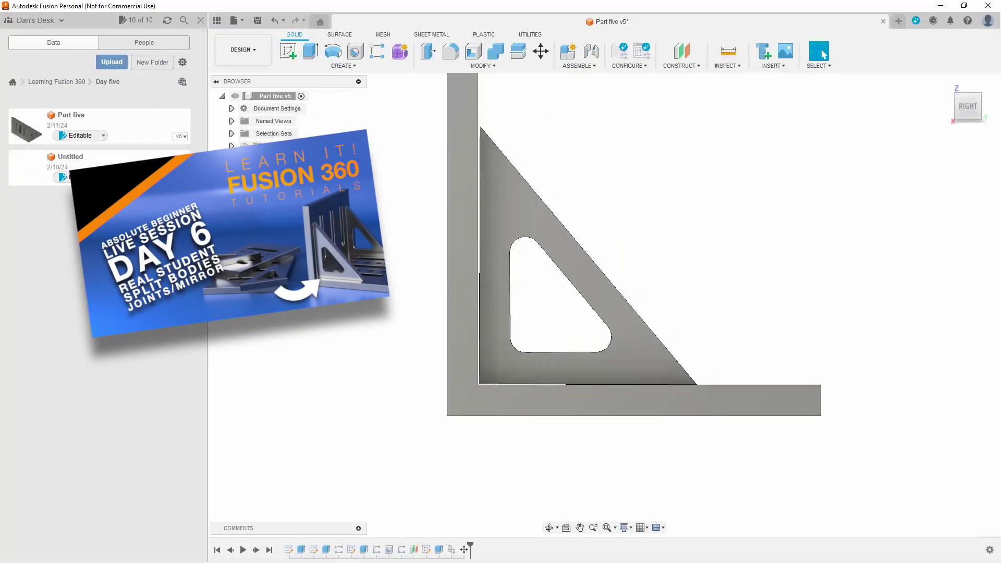
# Return the bracket to the isometric view and select the last two timeline features
pyautogui.click(944, 83)
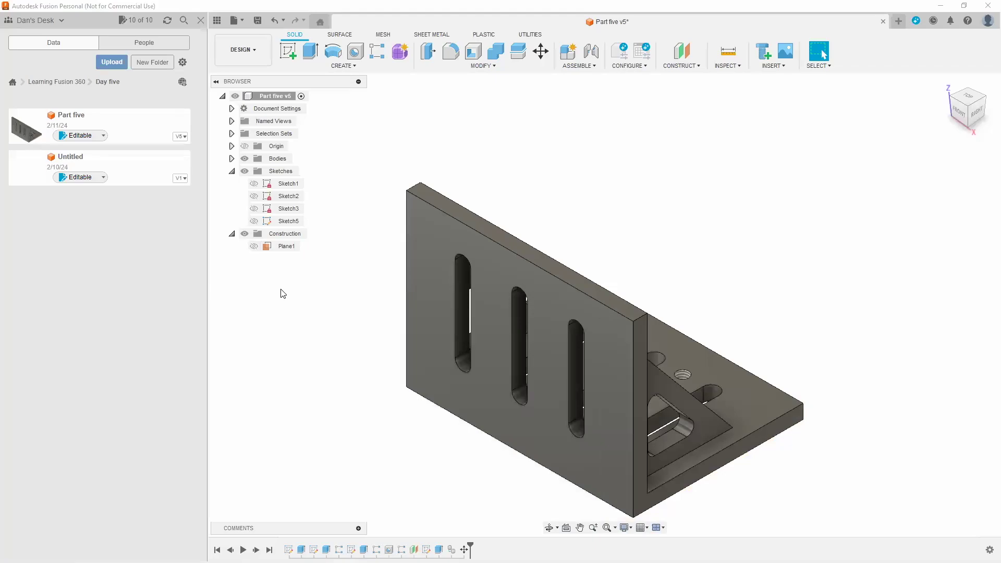
pyautogui.rightClick(452, 549)
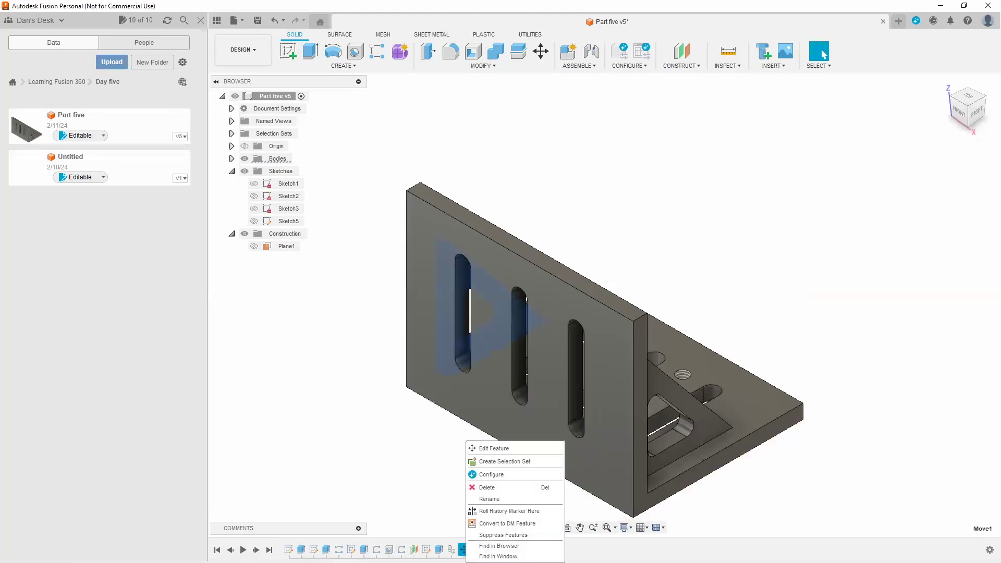
pyautogui.click(458, 539)
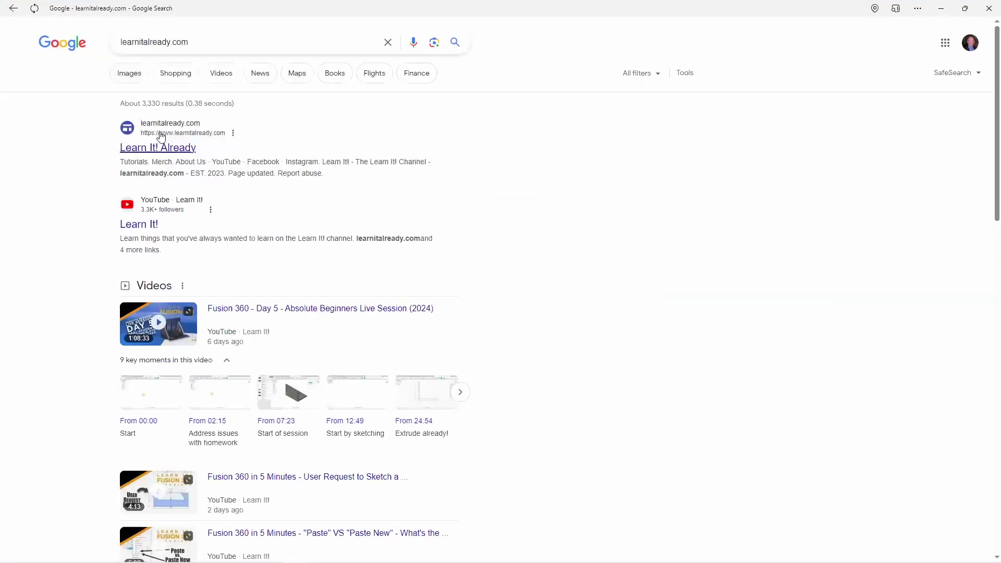
# Convert the bracket's bodies into Component1–Component4, then pick the plate face for a joint
pyautogui.click(159, 147)
pyautogui.scroll(-15, 724, 391)
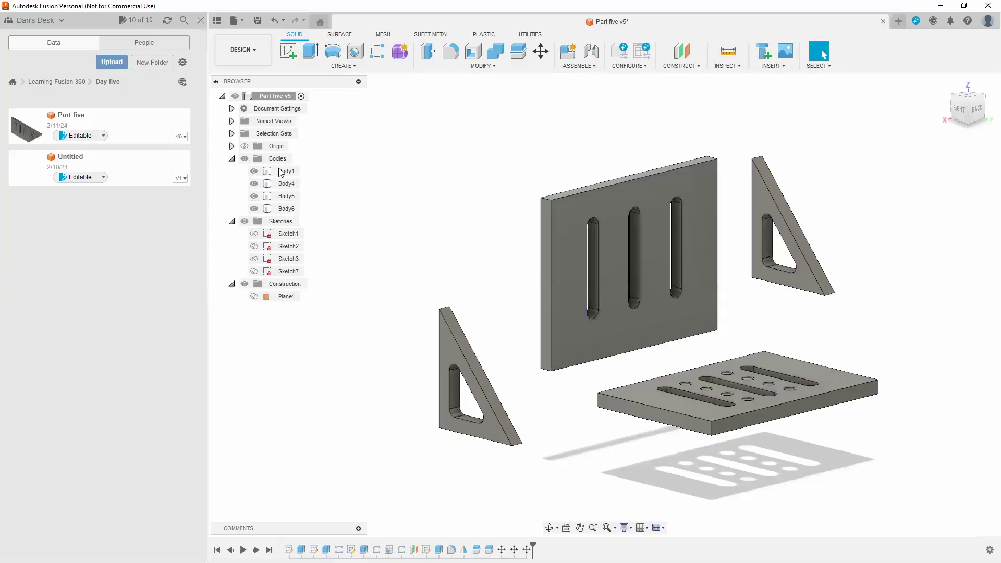
pyautogui.rightClick(286, 171)
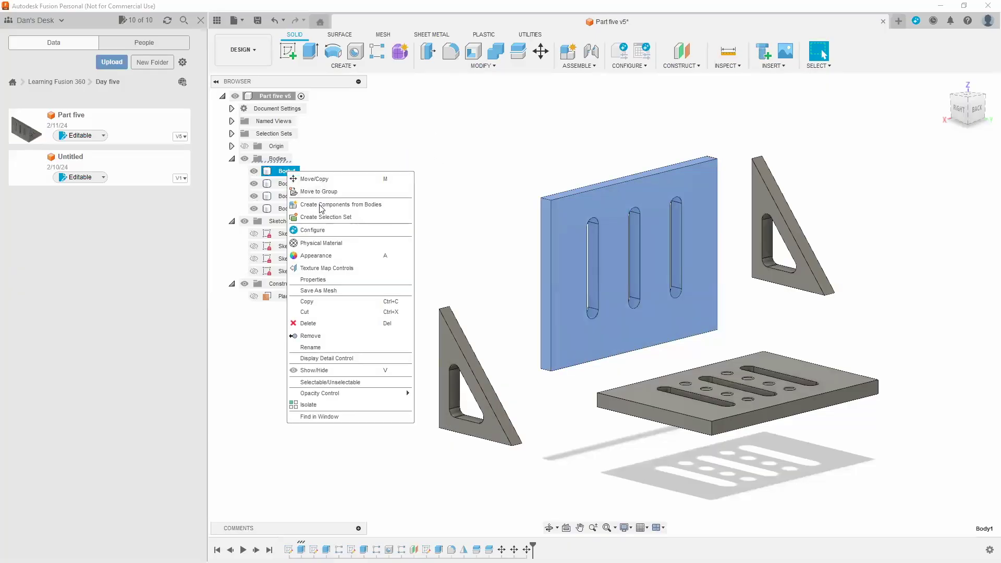
pyautogui.click(321, 205)
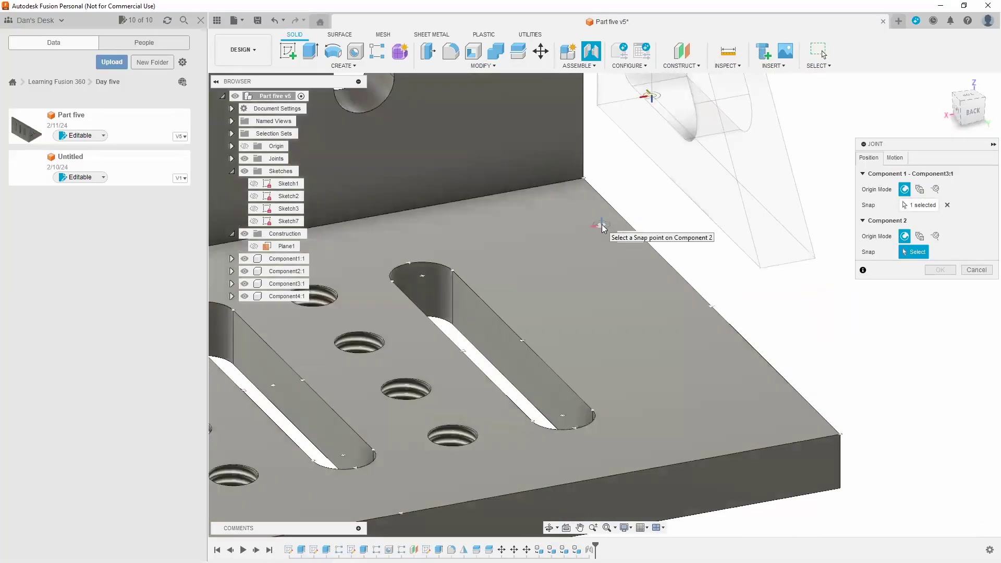
pyautogui.click(602, 207)
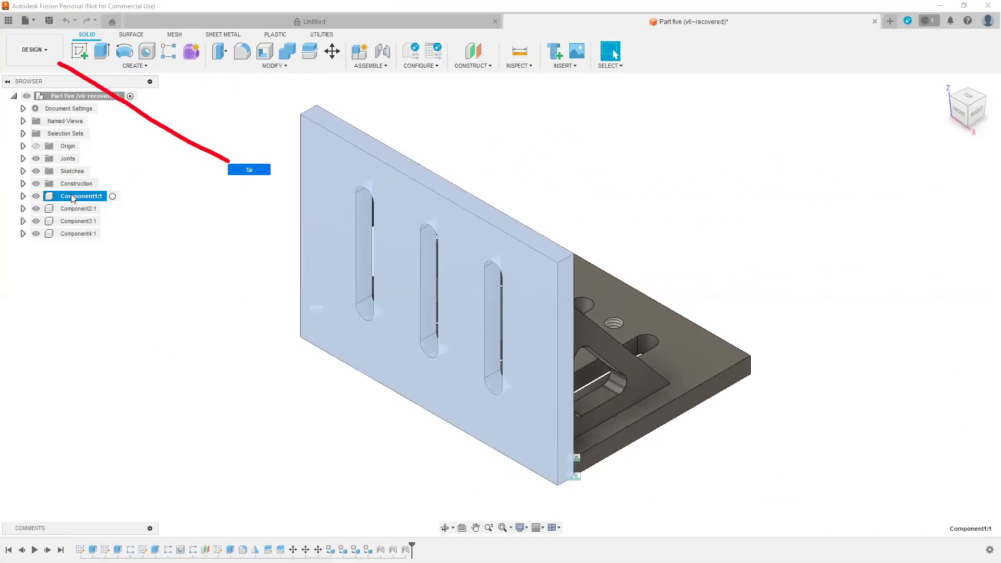
# Switch to the MANUFACTURE workspace and create a new machining setup
pyautogui.click(47, 49)
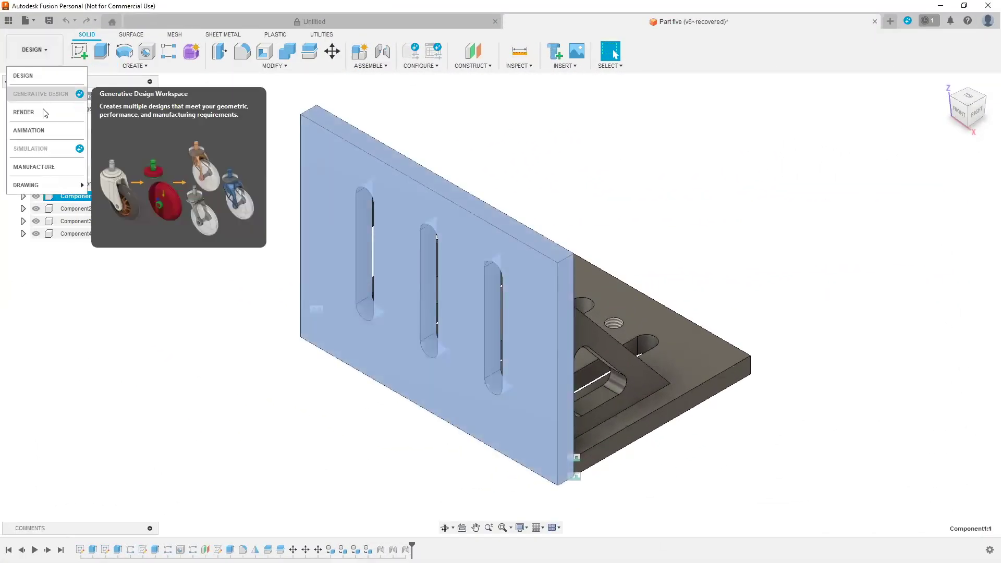
pyautogui.click(37, 169)
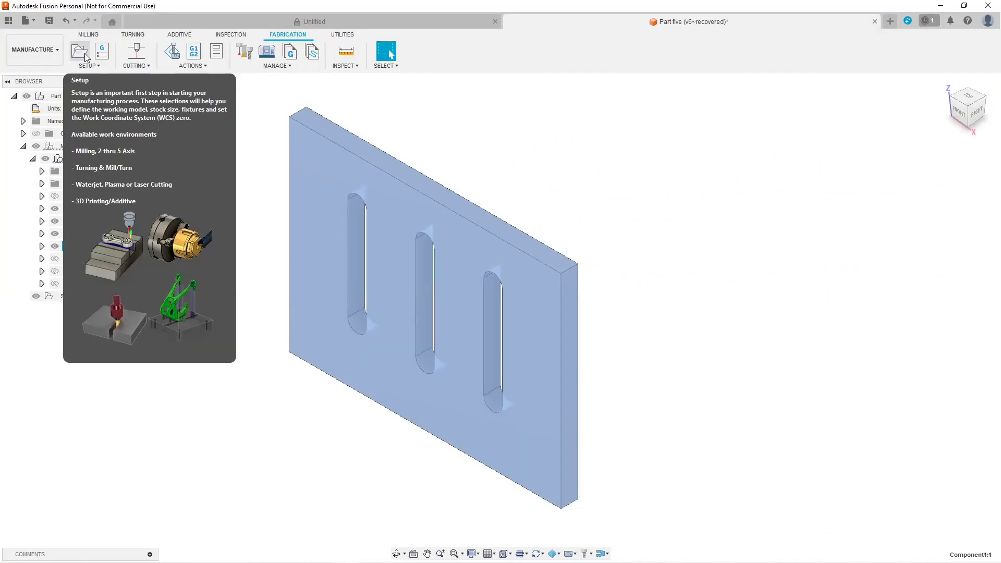
pyautogui.click(86, 59)
pyautogui.click(99, 75)
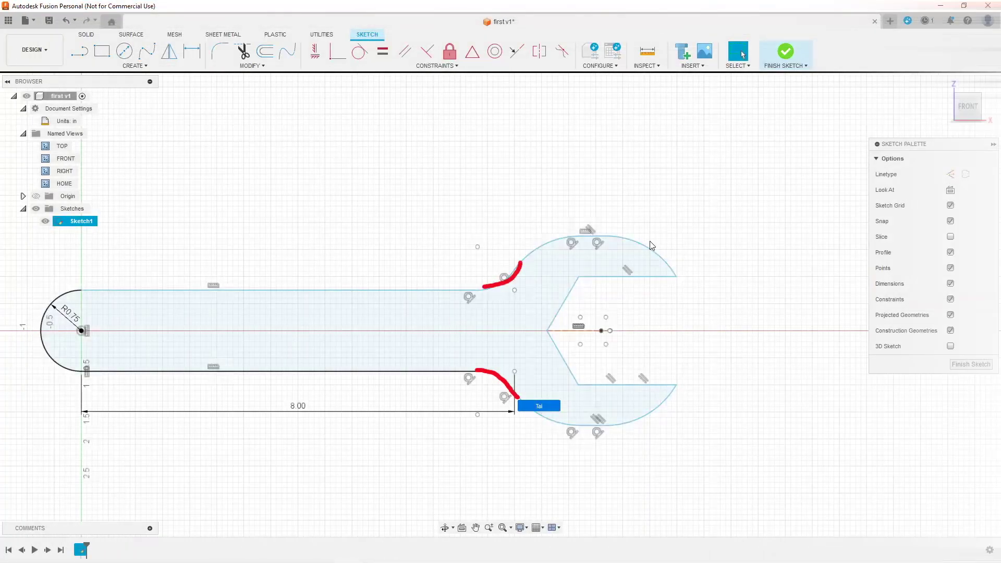
# Extend the wrench head's arc, then open Setup1's Post Library to choose mach3 plasma.cps
pyautogui.click(264, 65)
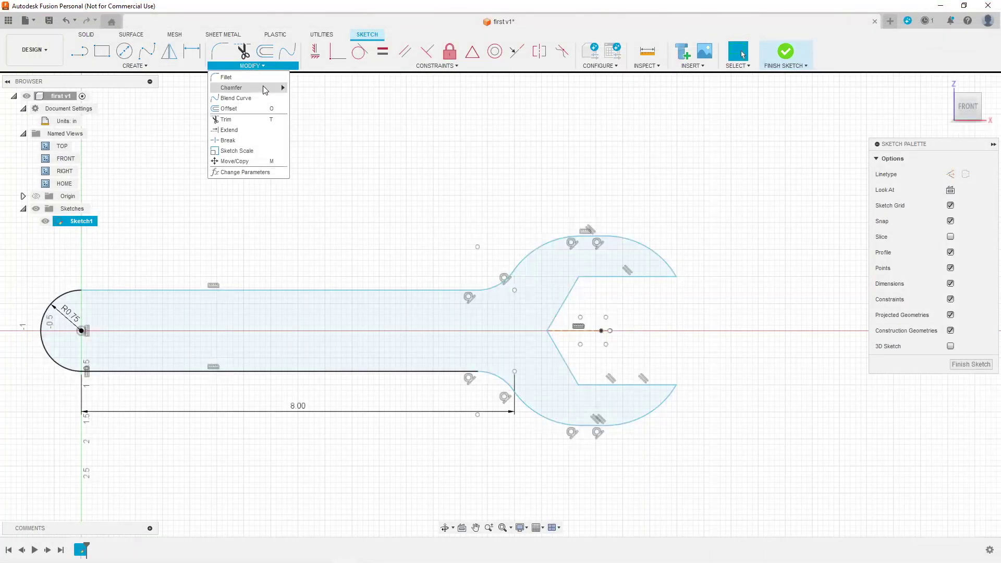
pyautogui.click(263, 133)
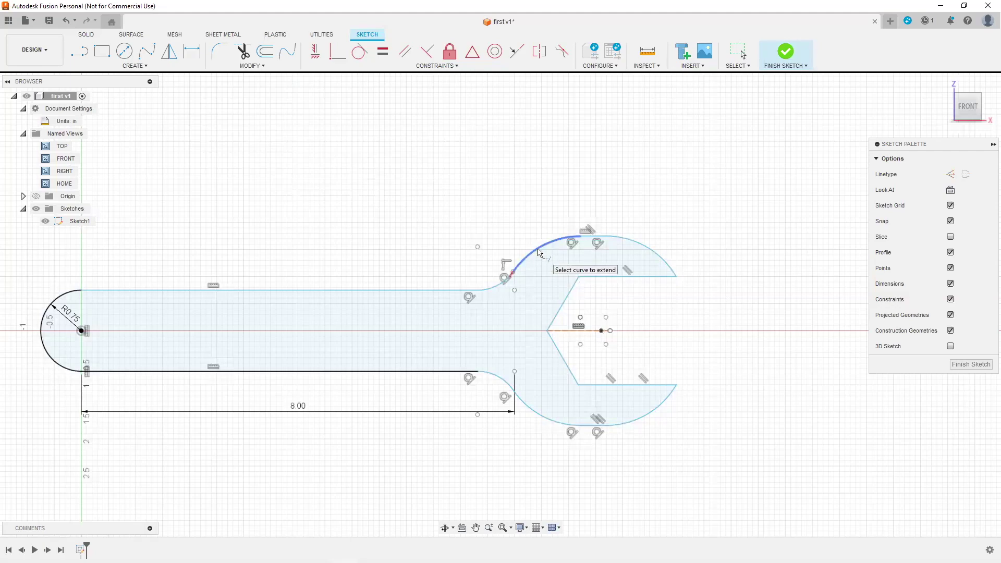
pyautogui.scroll(5, 542, 253)
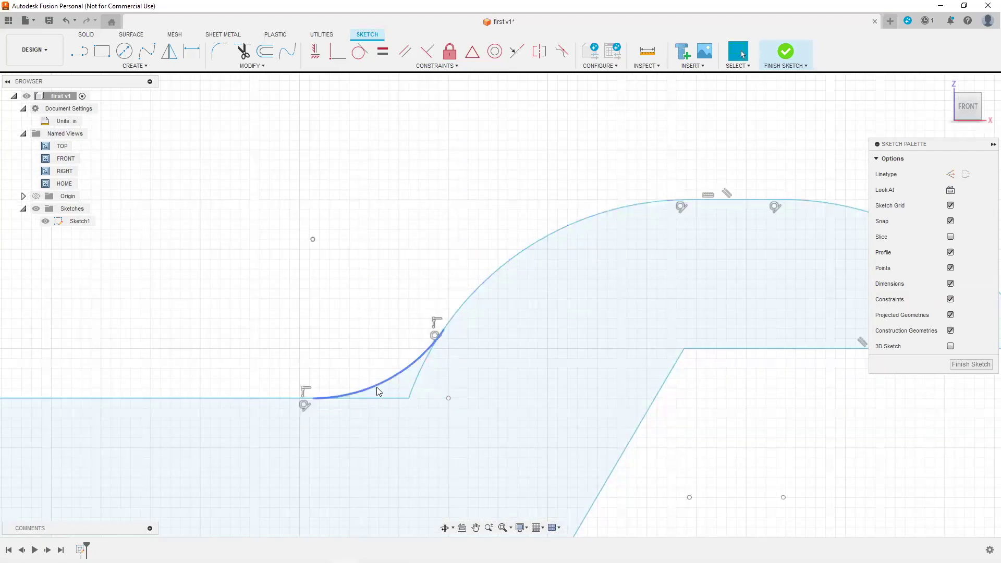
pyautogui.moveTo(440, 469); pyautogui.dragTo(335, 142, button='middle')
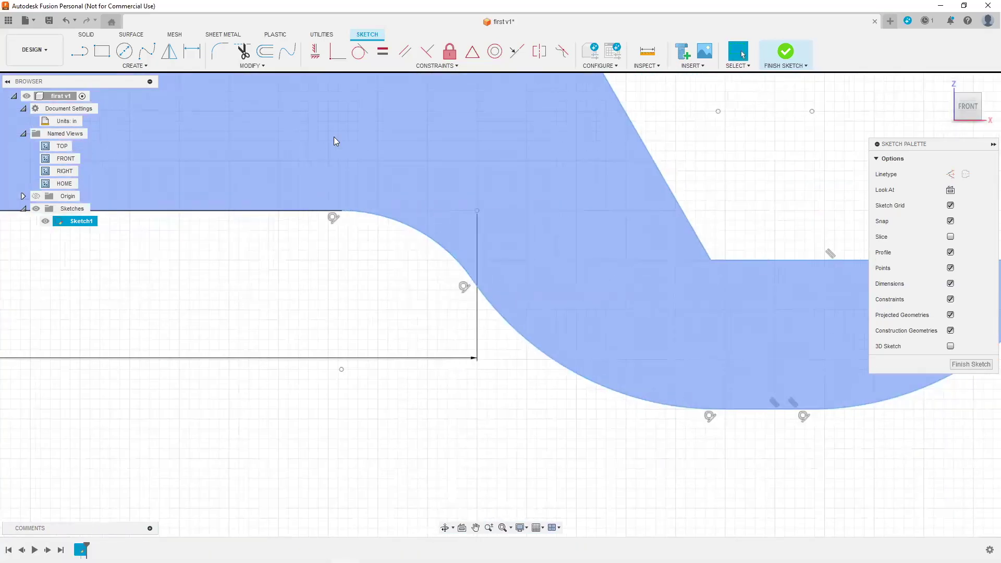
pyautogui.press('Escape')
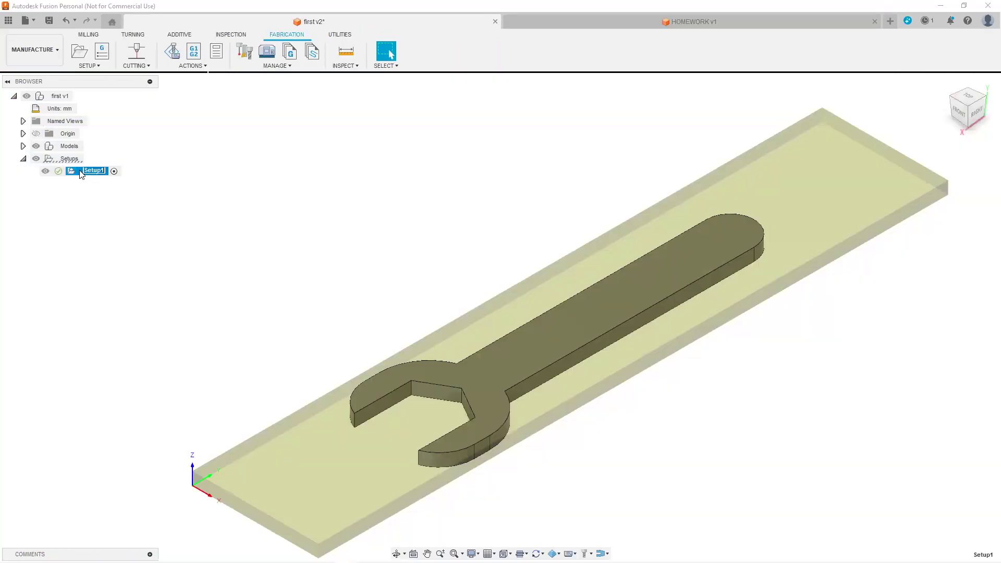
pyautogui.doubleClick(77, 171)
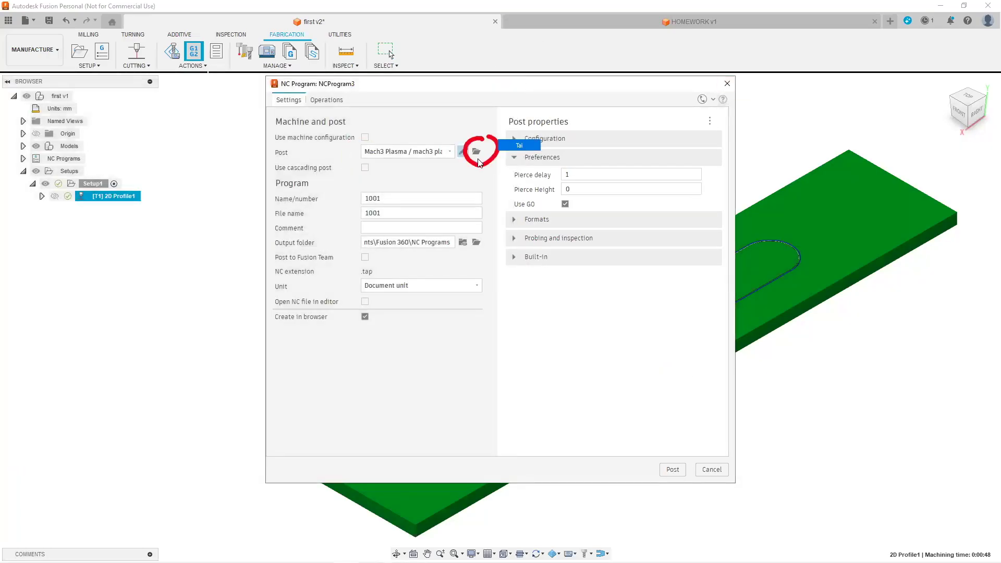
pyautogui.click(476, 153)
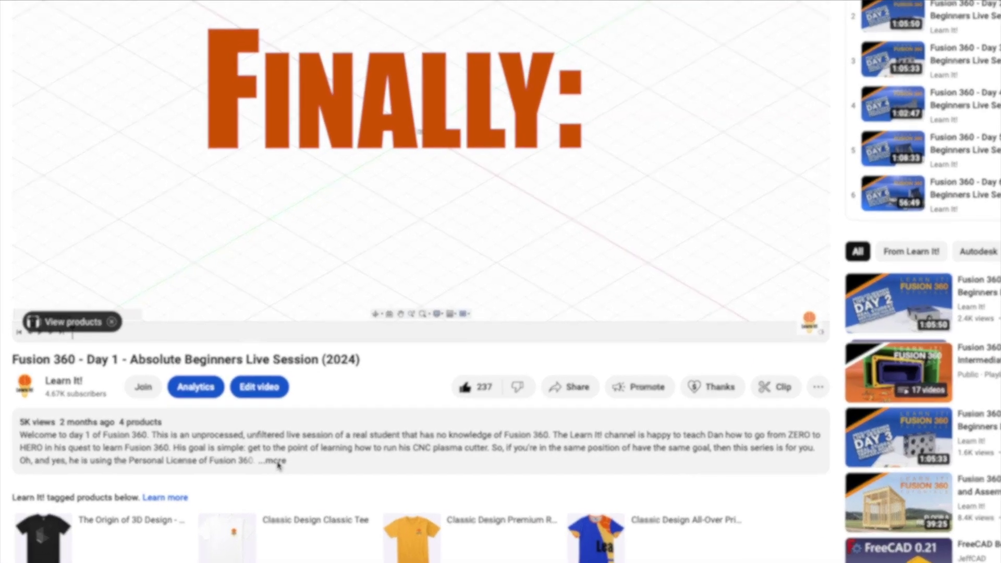
# Expand the Day 1 video's description and scroll down to its gear list, hashtags and chapters
pyautogui.click(263, 464)
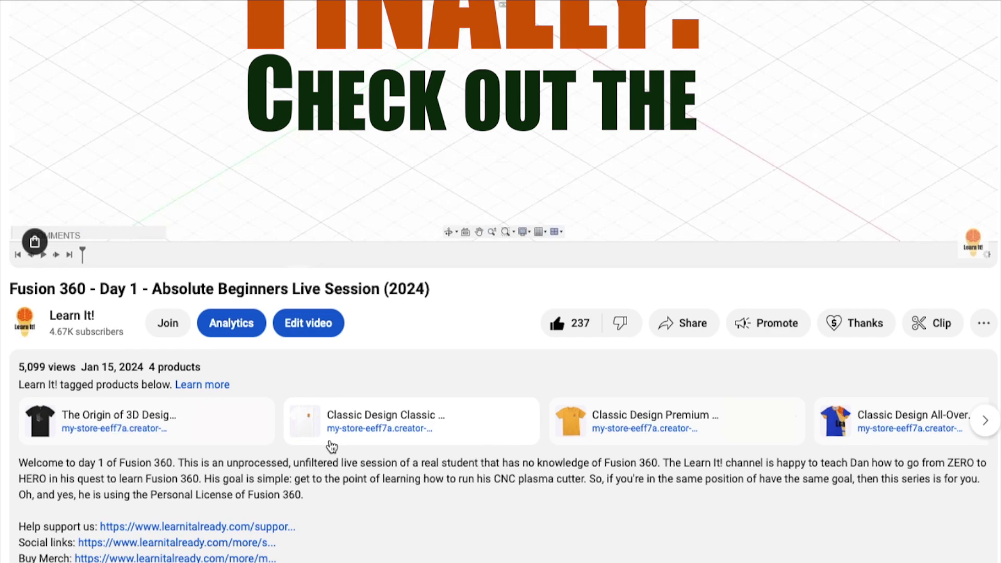
pyautogui.scroll(-3, 332, 447)
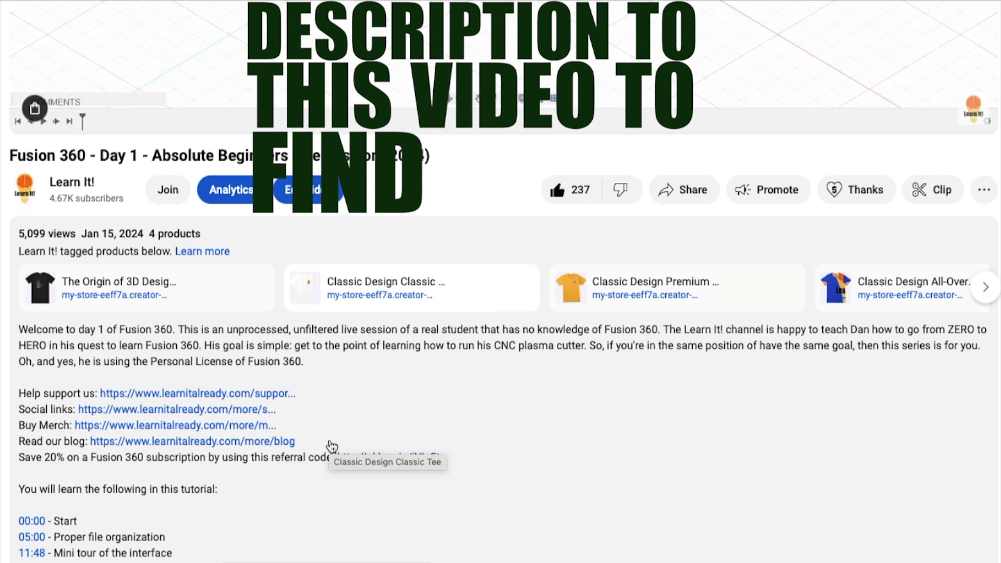
pyautogui.scroll(-2, 332, 446)
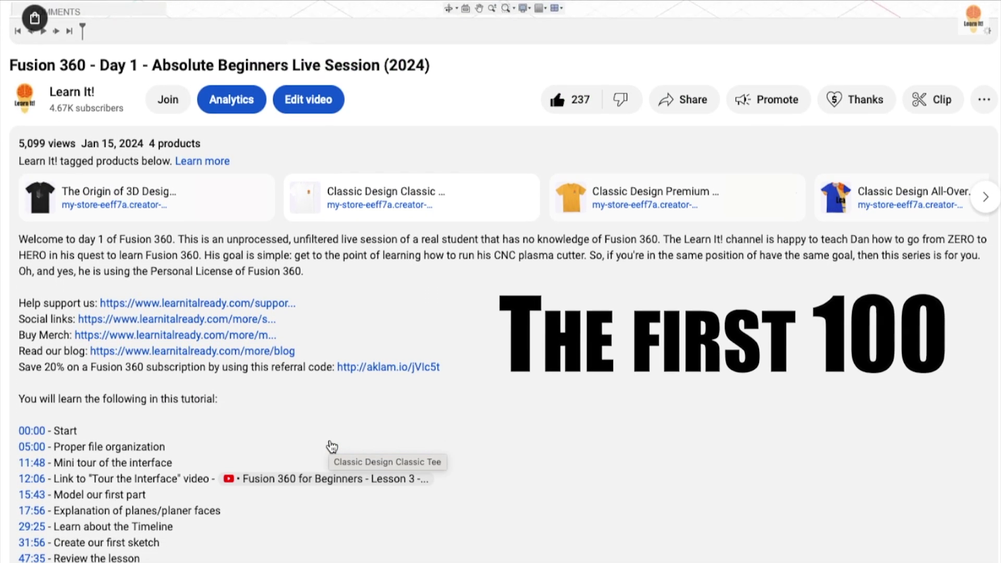
pyautogui.scroll(-1, 332, 447)
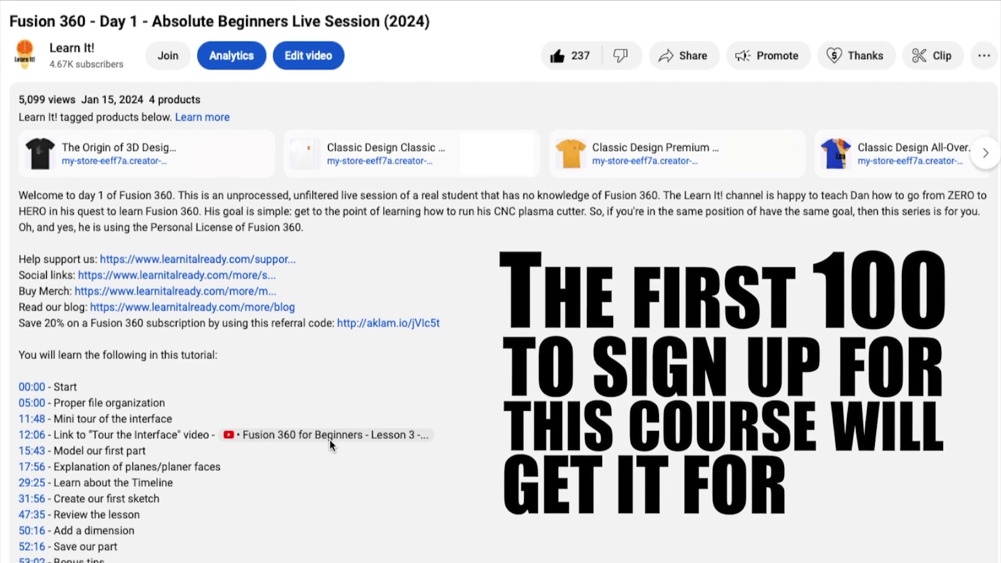
pyautogui.scroll(-2, 330, 439)
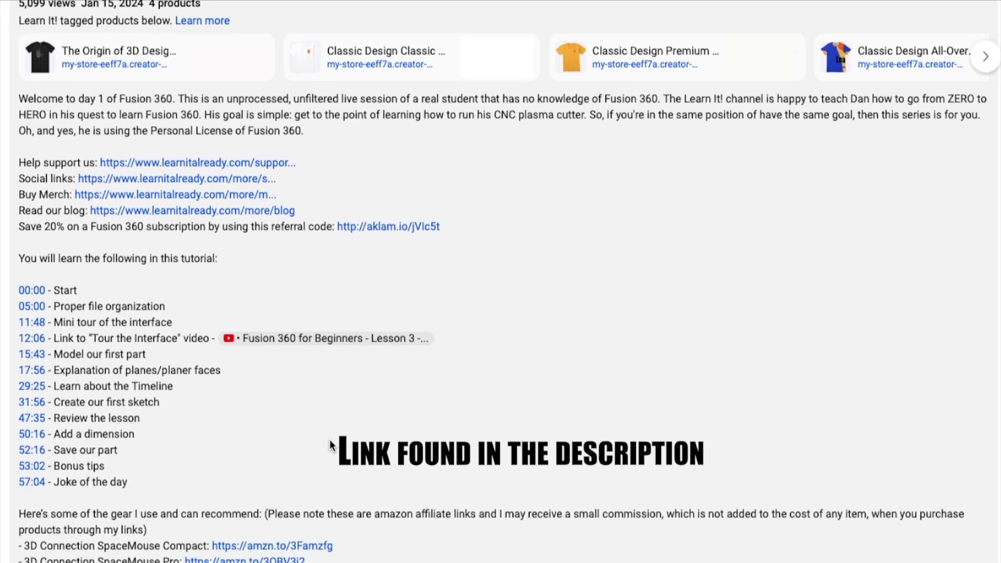
pyautogui.scroll(-2, 329, 440)
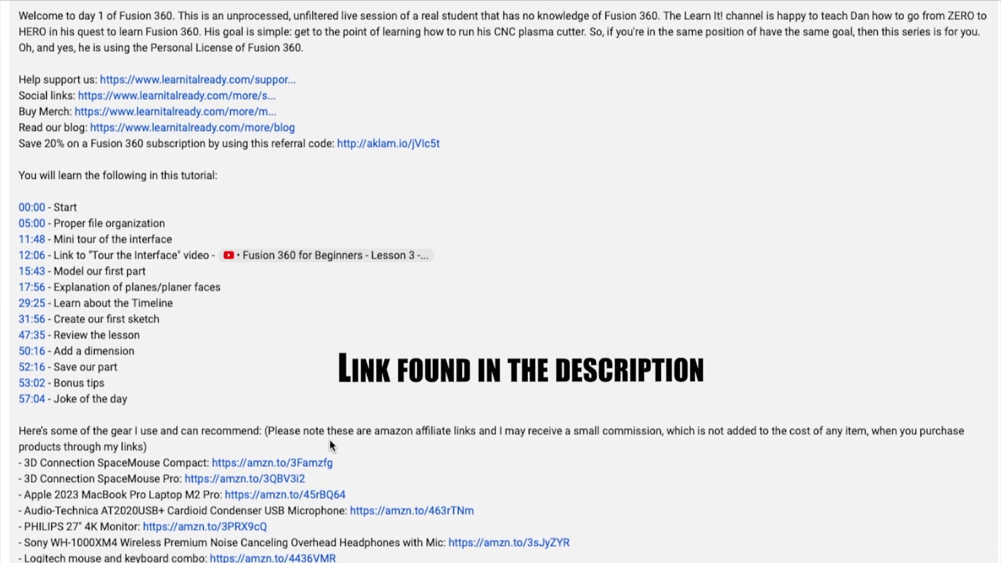
pyautogui.scroll(-1, 330, 441)
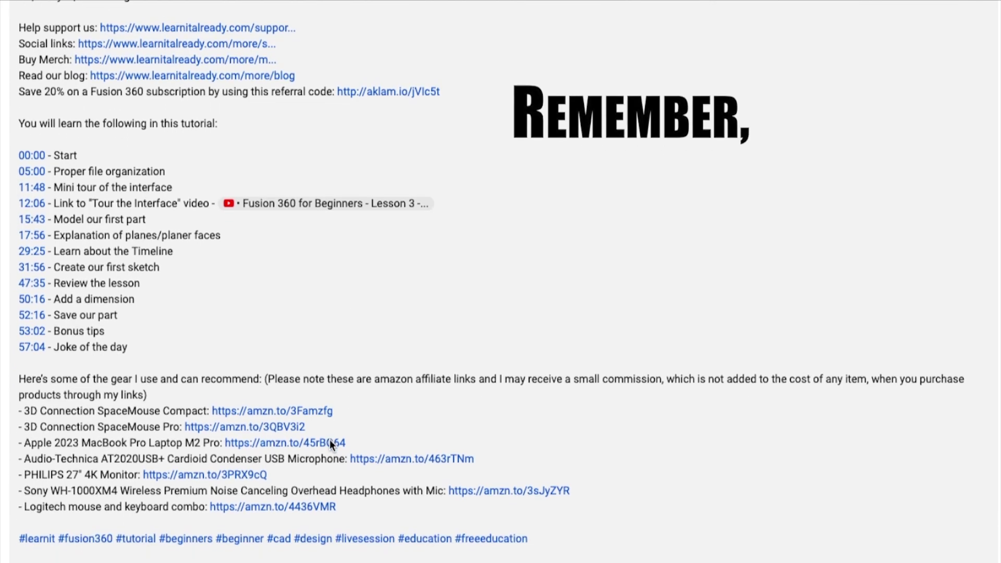
pyautogui.scroll(-2, 330, 441)
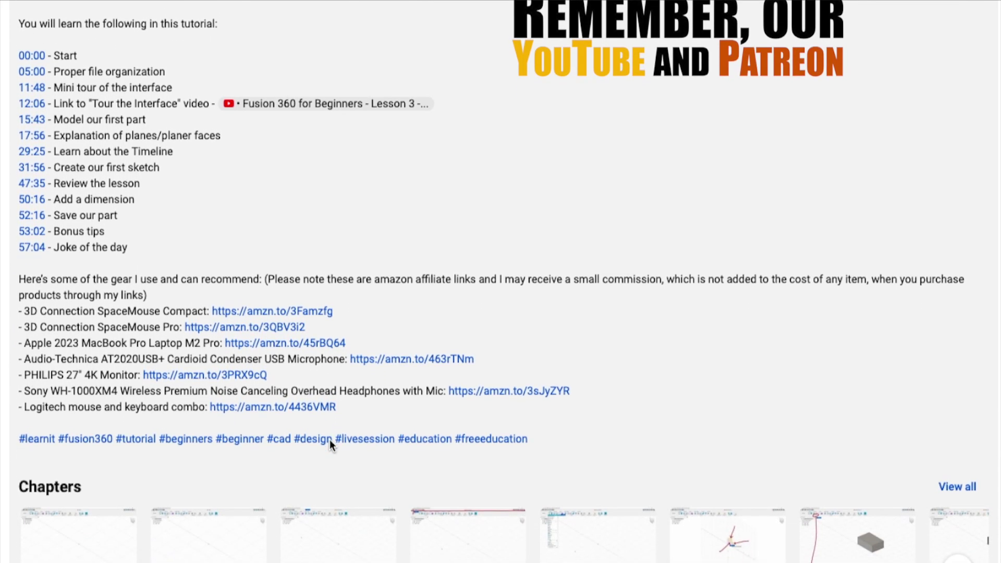
pyautogui.scroll(-1, 329, 442)
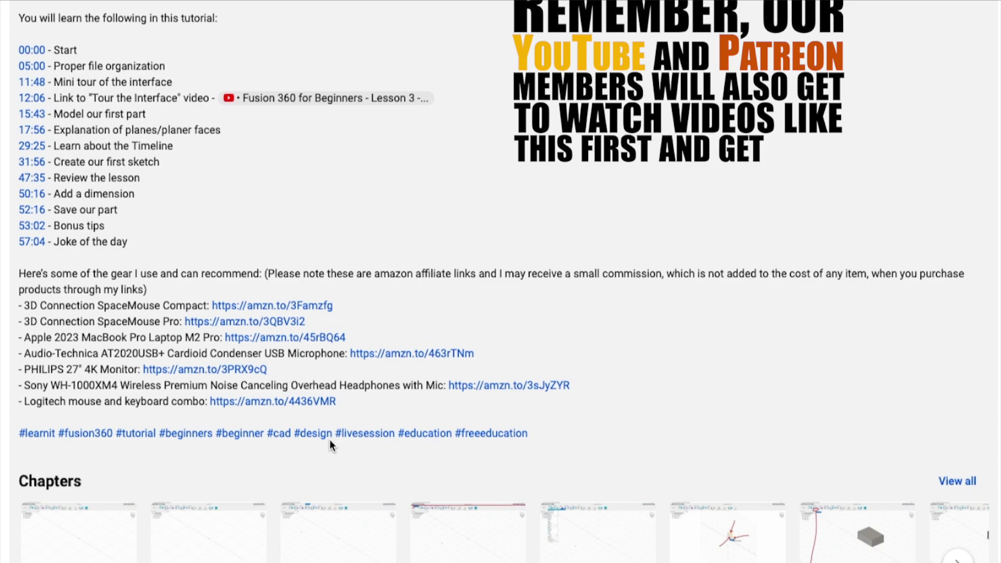
pyautogui.scroll(-1, 329, 440)
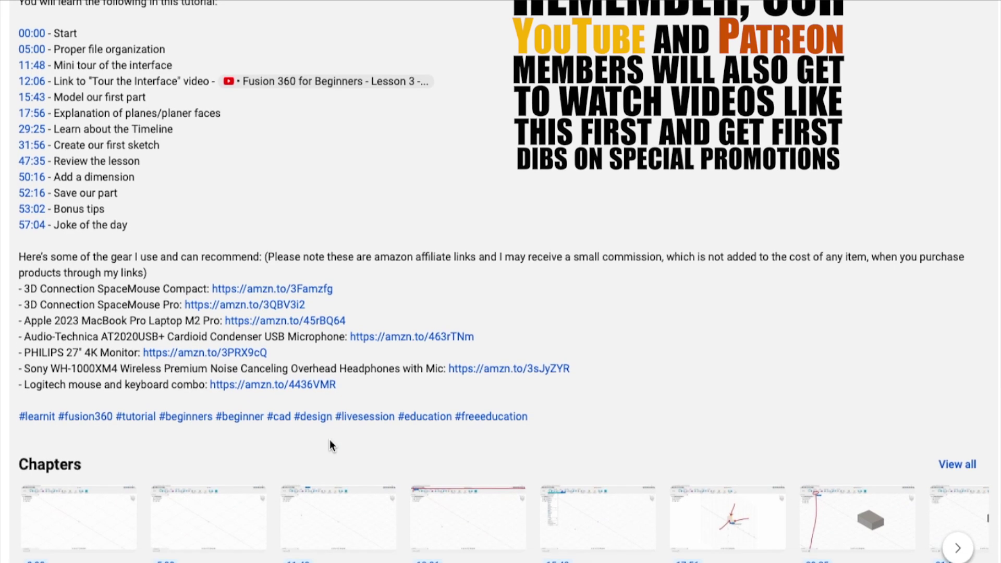
pyautogui.scroll(-1, 329, 443)
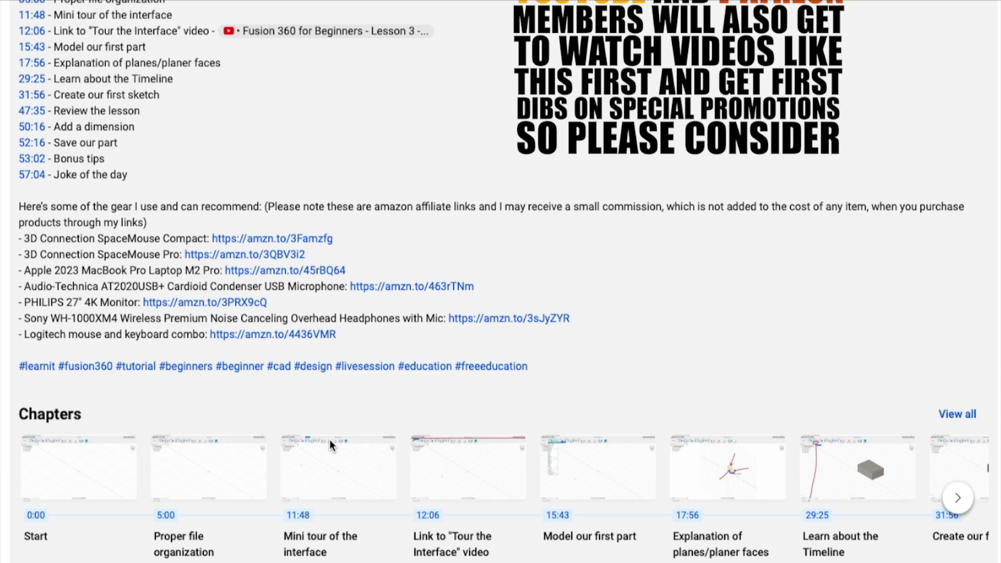